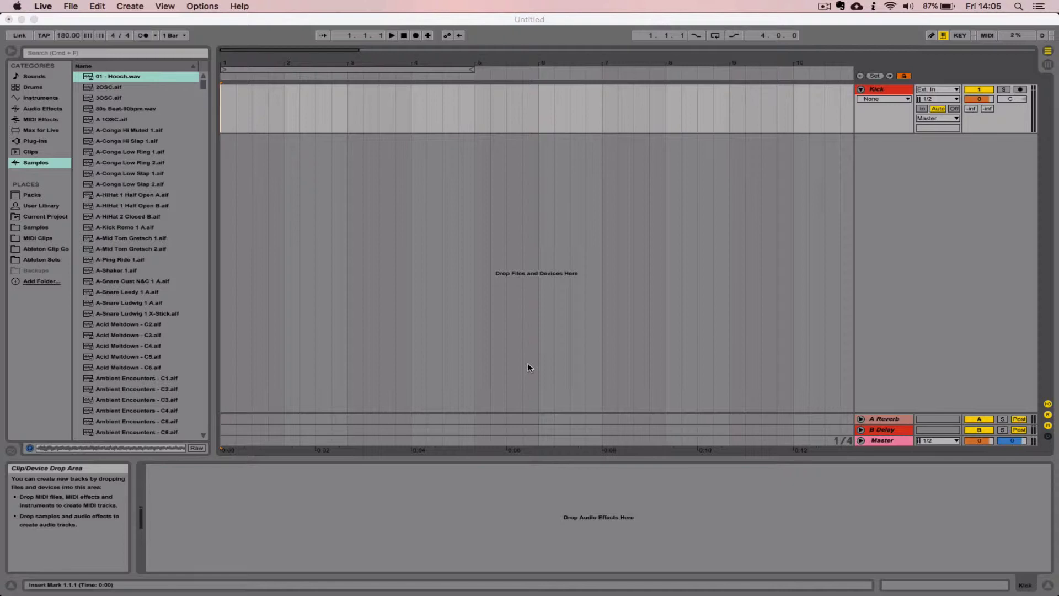
Search the sample library for "Kick".
click(55, 167)
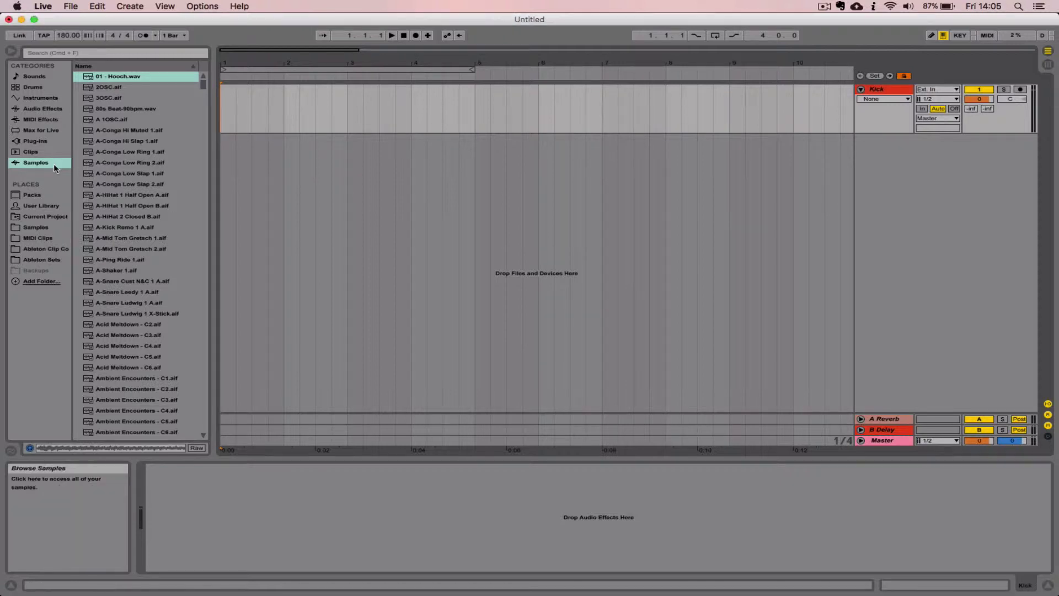
click(100, 57)
text(Kick)
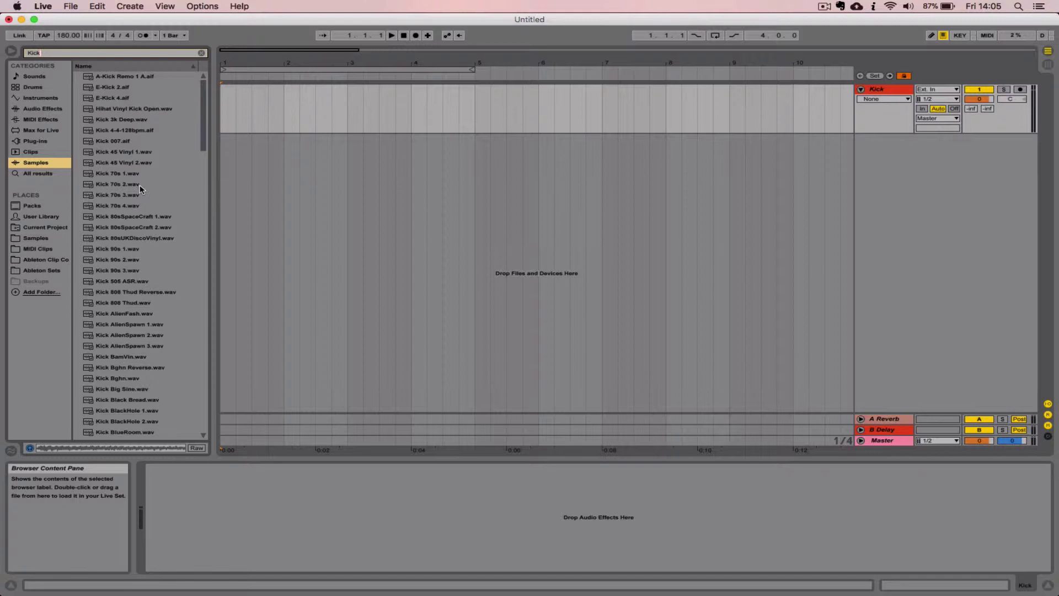
Audition several kick samples and place Kick Big Sine on the Kick track at the start of bars 1 to 4.
click(139, 186)
click(136, 206)
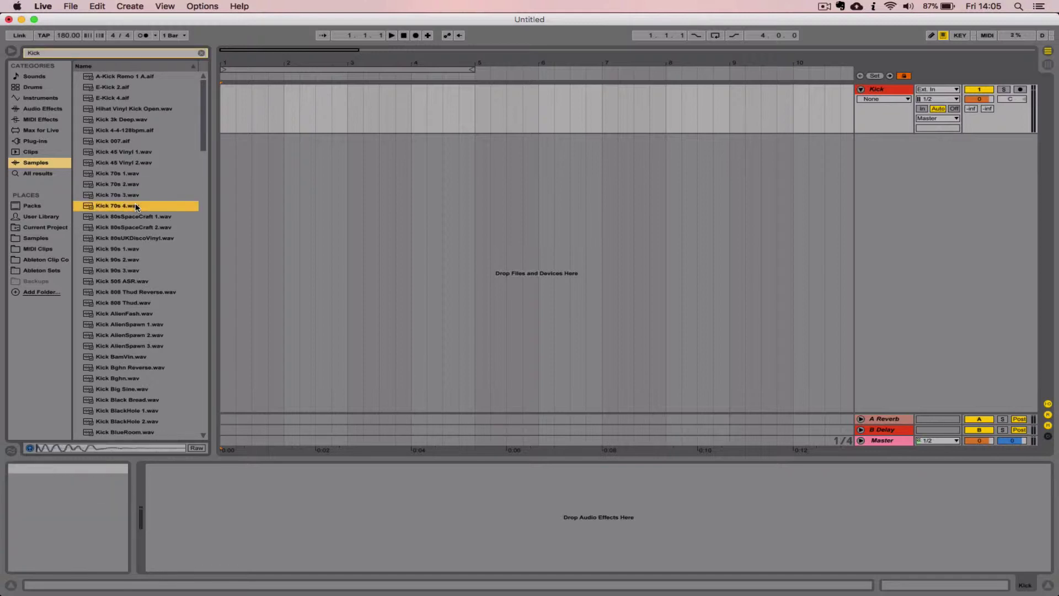
click(137, 270)
click(143, 390)
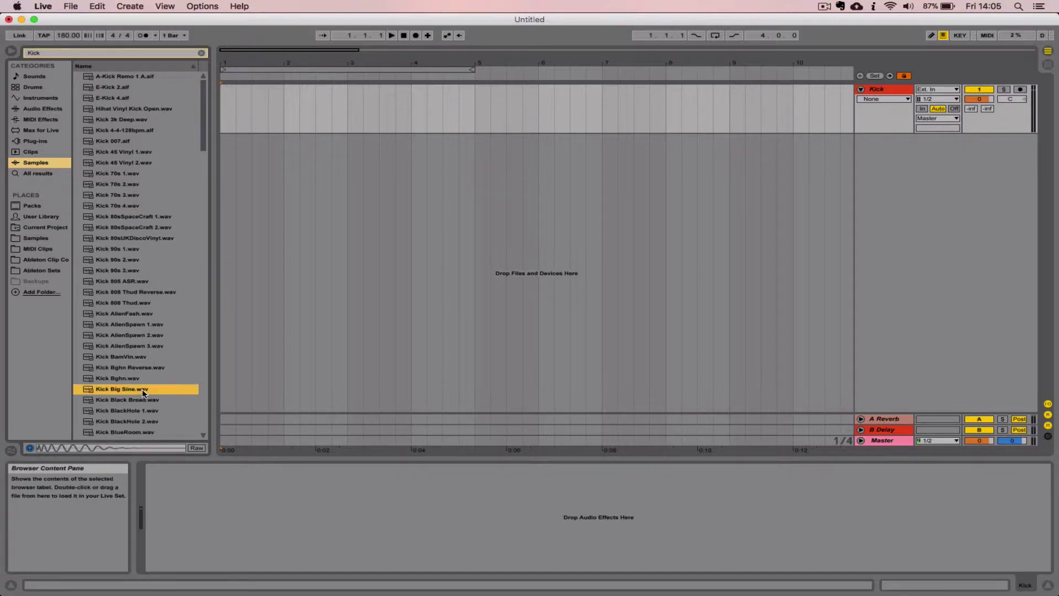
drag(277, 164, 437, 91)
click(414, 115)
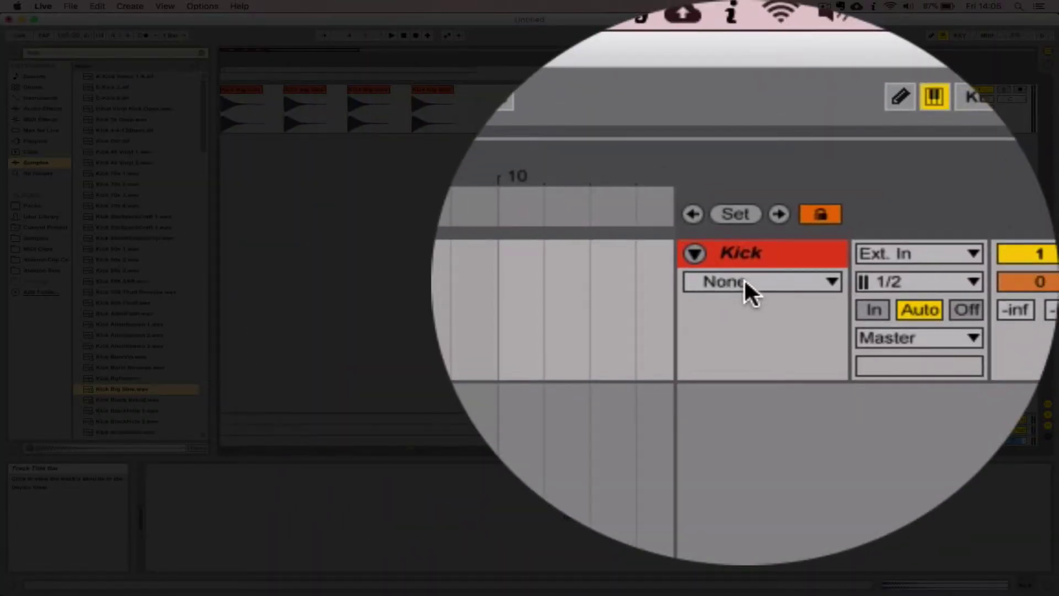
Display Fades on the Kick track and examine the fade-in at the start of the first clip.
click(879, 99)
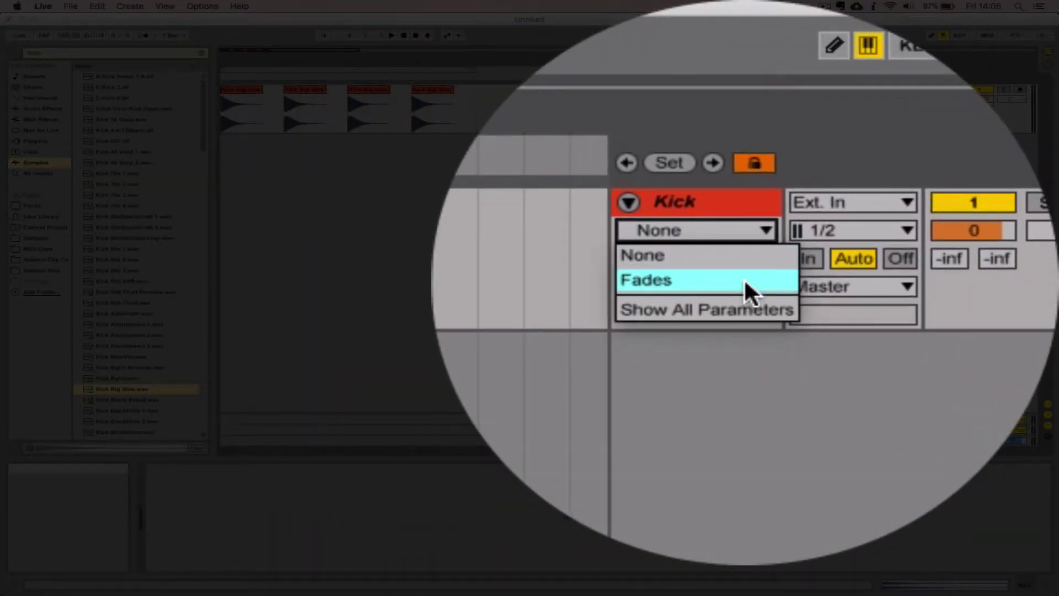
click(745, 282)
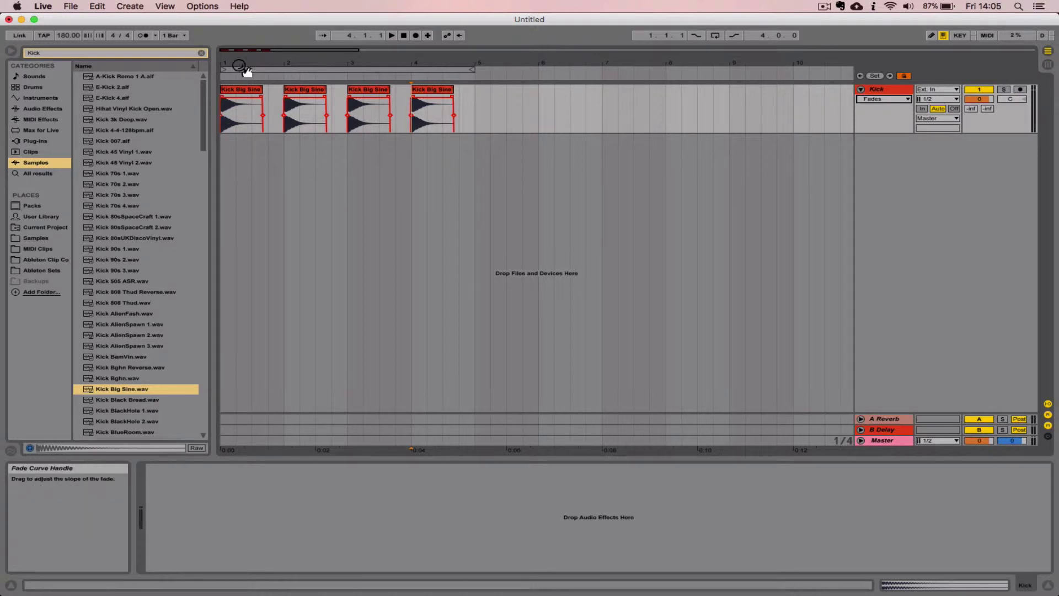
drag(228, 65, 227, 293)
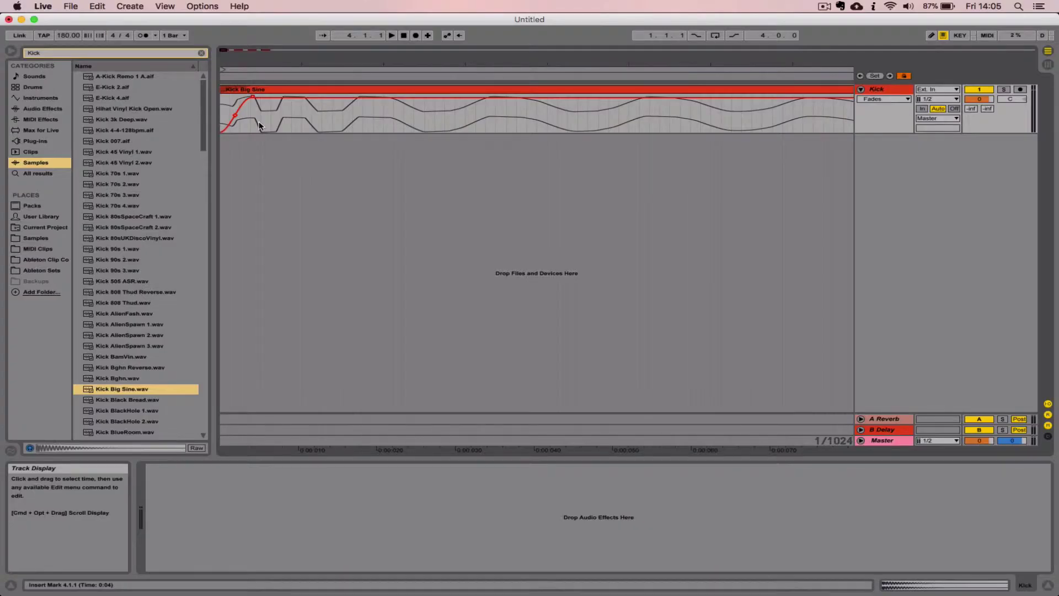
click(274, 65)
drag(275, 65, 280, 32)
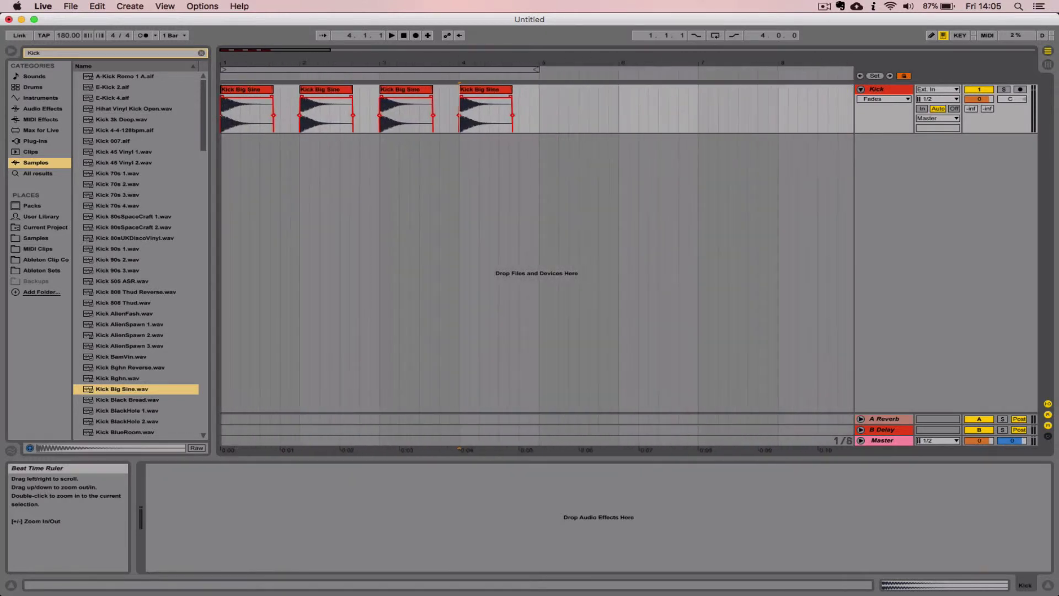
Copy the bar 4 kick clip to bar 5 and remove the fade-in from the copy.
click(463, 90)
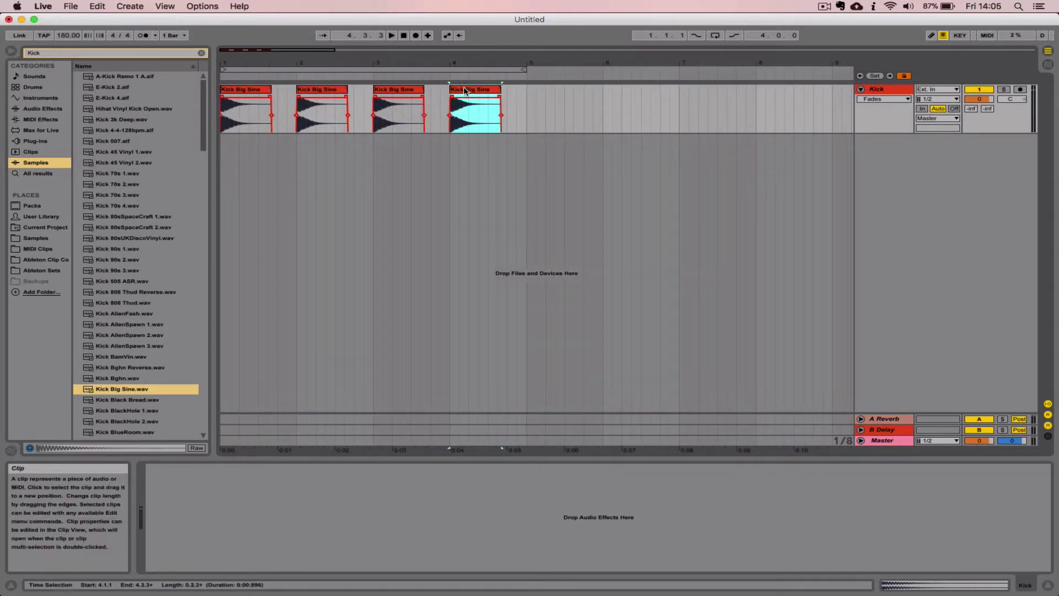
drag(463, 90, 562, 105)
drag(359, 63, 490, 116)
click(394, 267)
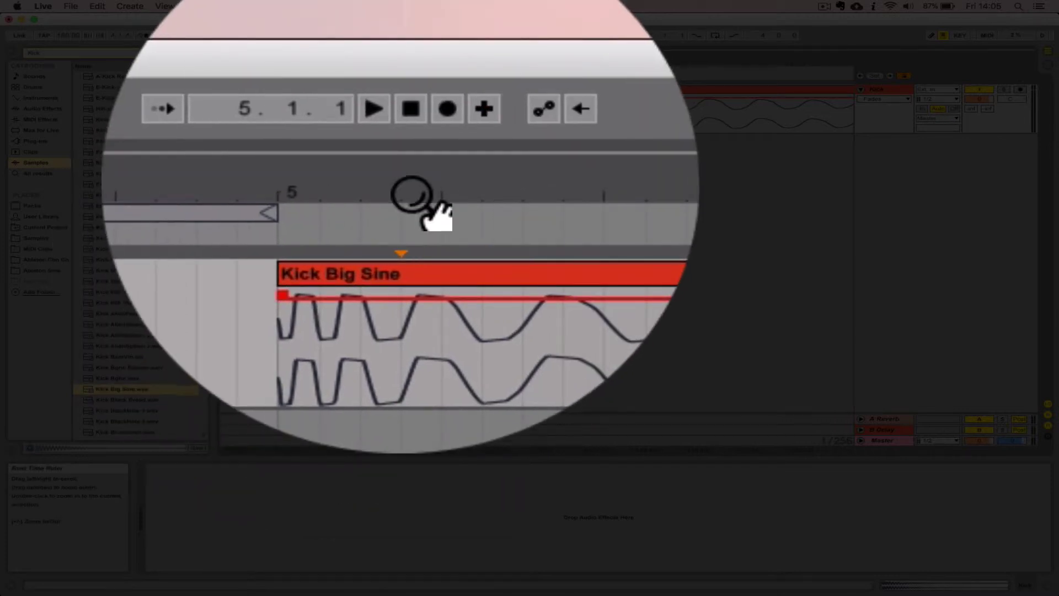
drag(414, 193, 405, 135)
Copy the bar 5 kick clip to bar 6 and duplicate both bars into bars 7 and 8.
click(462, 88)
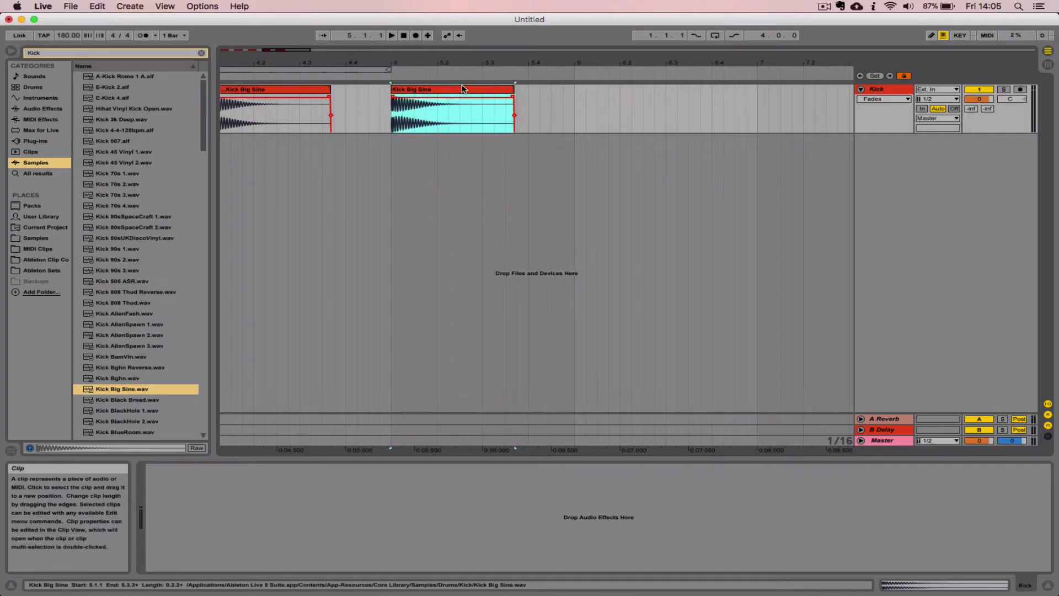
drag(463, 88, 648, 90)
drag(758, 116, 383, 116)
key(super+d)
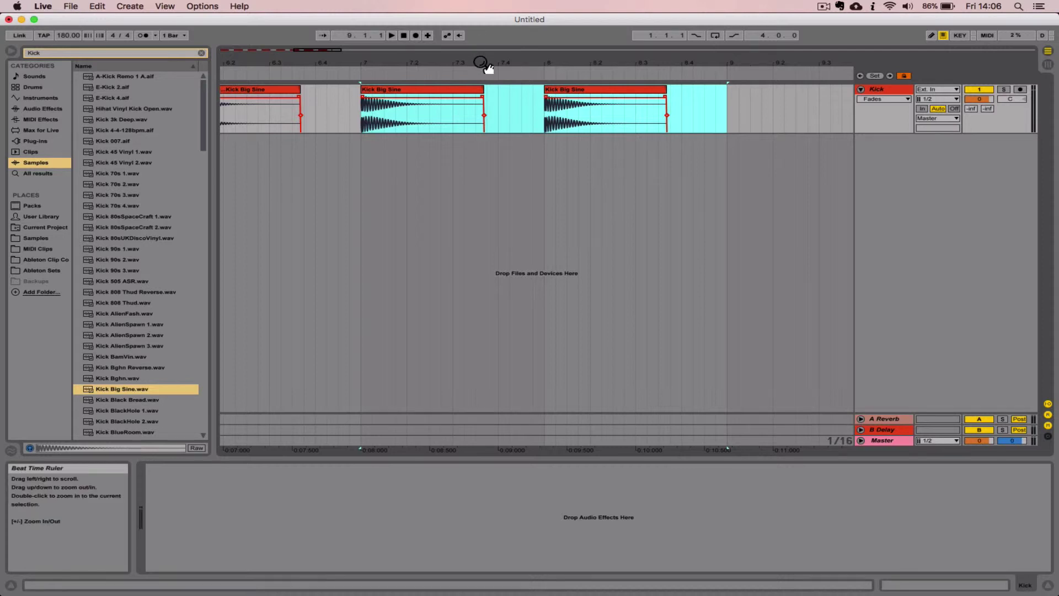
Extend the arrangement loop to eight bars so it covers all the kick clips.
drag(483, 64, 403, 39)
drag(330, 71, 439, 74)
click(440, 89)
Add a locator named "With Fades" at bar 1.
drag(264, 64, 234, 98)
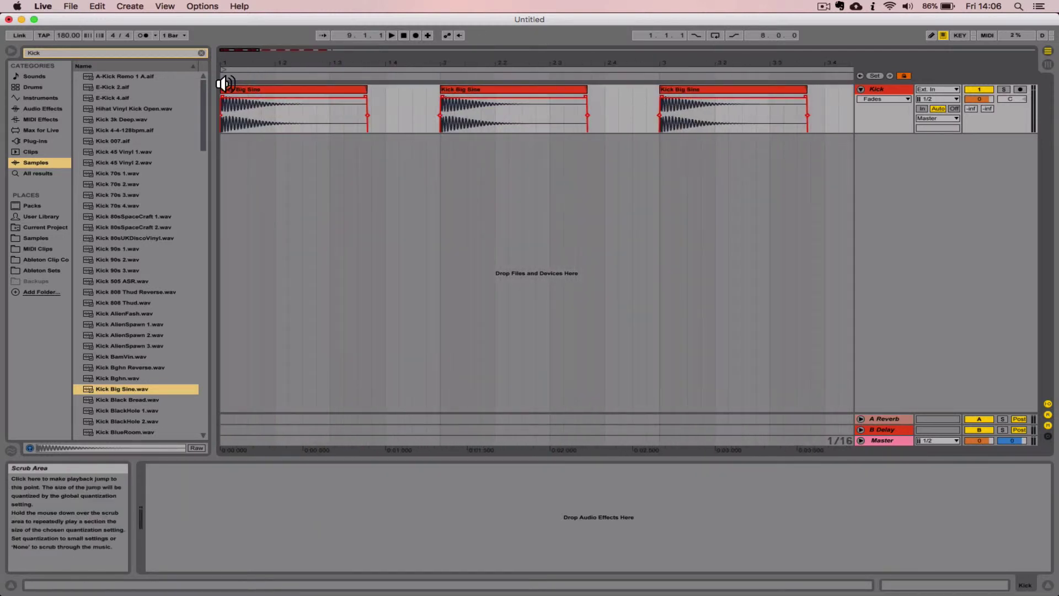
right_click(228, 79)
click(244, 84)
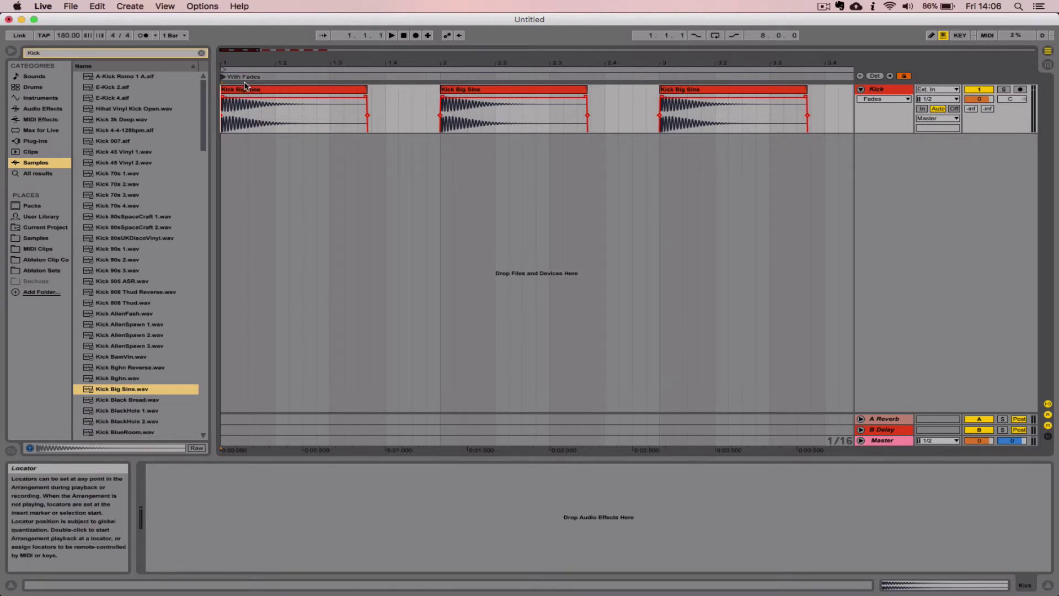
Add a locator named "Without Fades" at bar 5.
key(minus)
right_click(656, 78)
click(675, 105)
text(W)
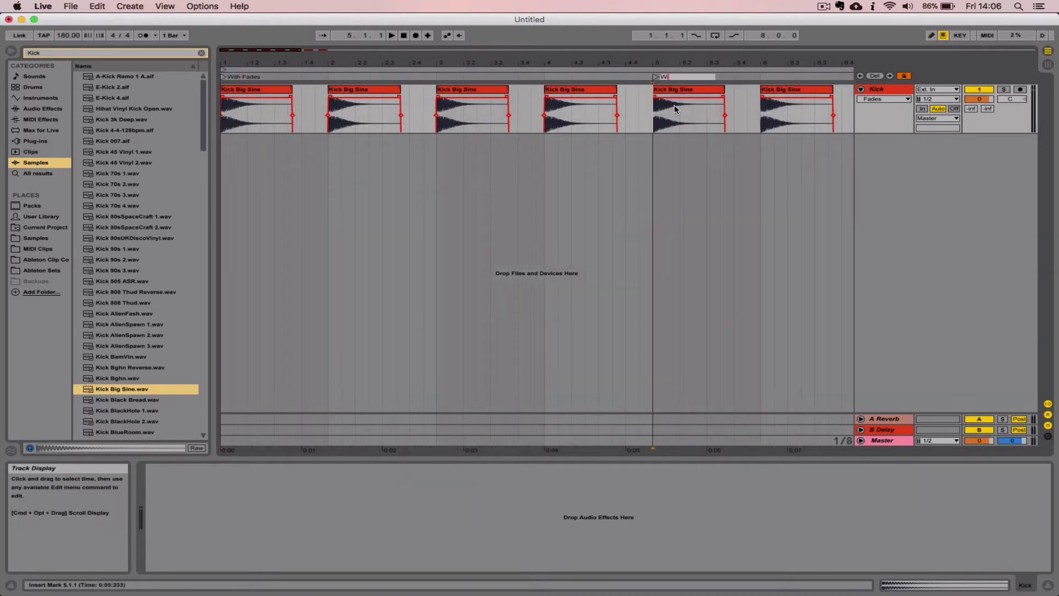
text(ithout Fades)
key(Return)
Turn on the arrangement loop and play from bar 1 to compare the kicks with and without fades.
drag(634, 63, 532, 54)
click(716, 37)
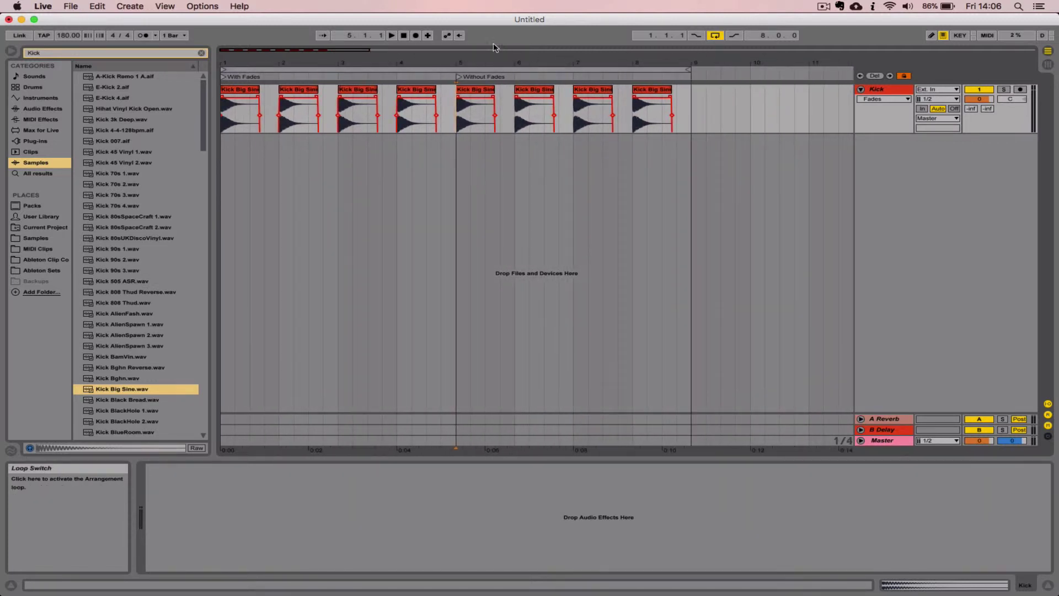
click(405, 36)
click(392, 35)
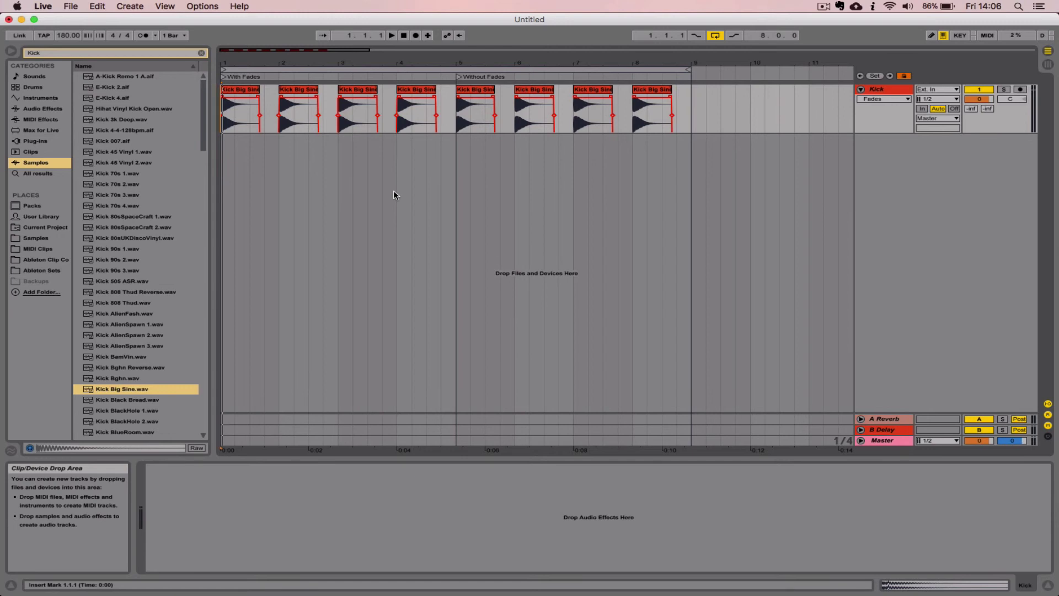
Open the preferences to the Record, Warp and Launch settings.
key(super+comma)
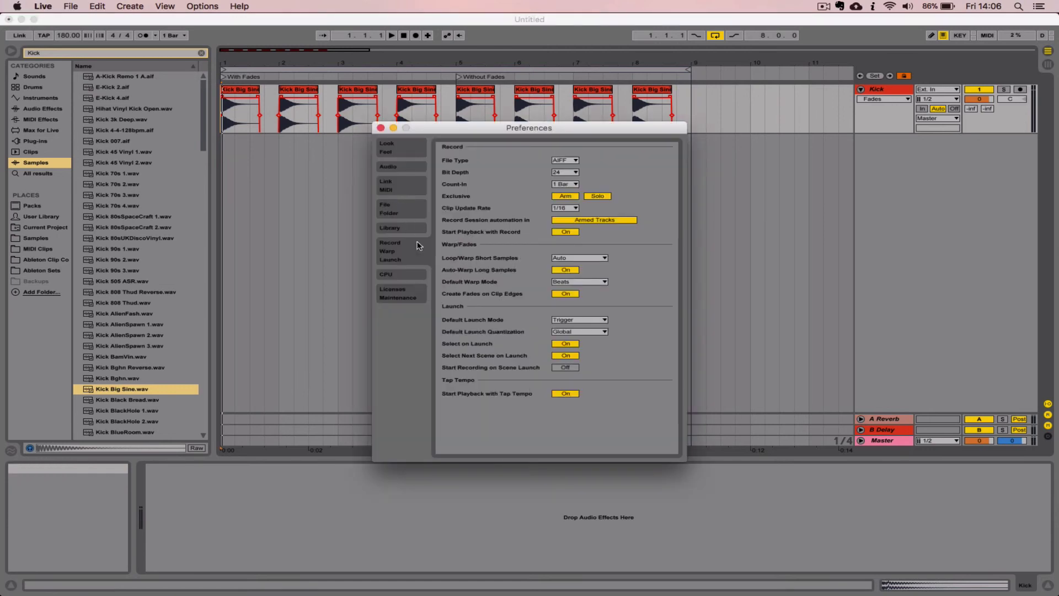